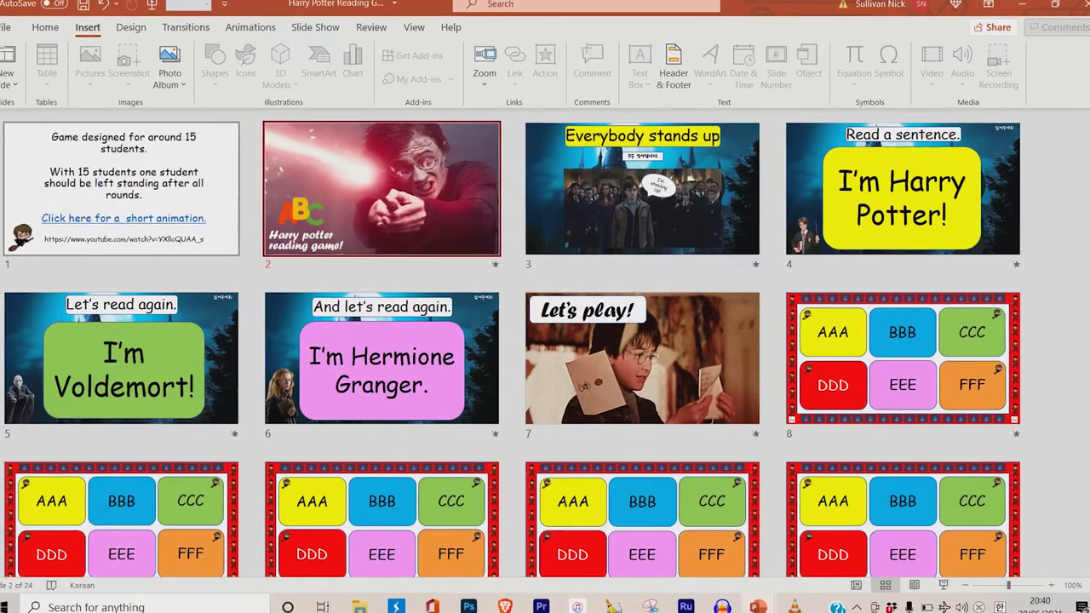
# Step: Select slide 1 in Slide Sorter and start the slide show from it
pyautogui.click(133, 192)
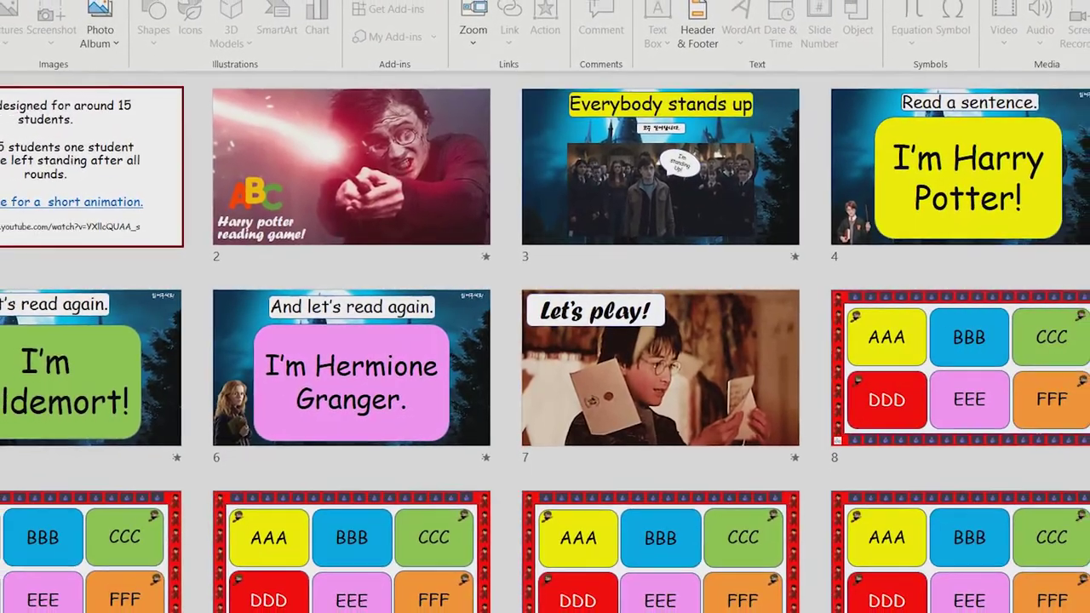
pyautogui.press('F5')
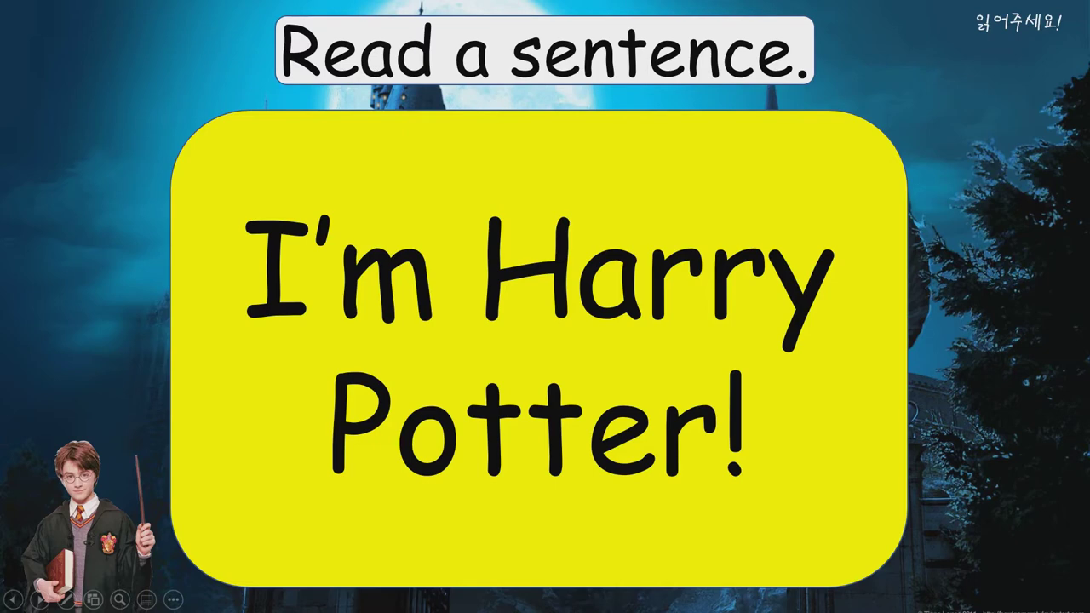
# Step: Reveal the picture behind the 'I'm Harry Potter!' sentence, then advance to the next sentence slide
pyautogui.press('Right')
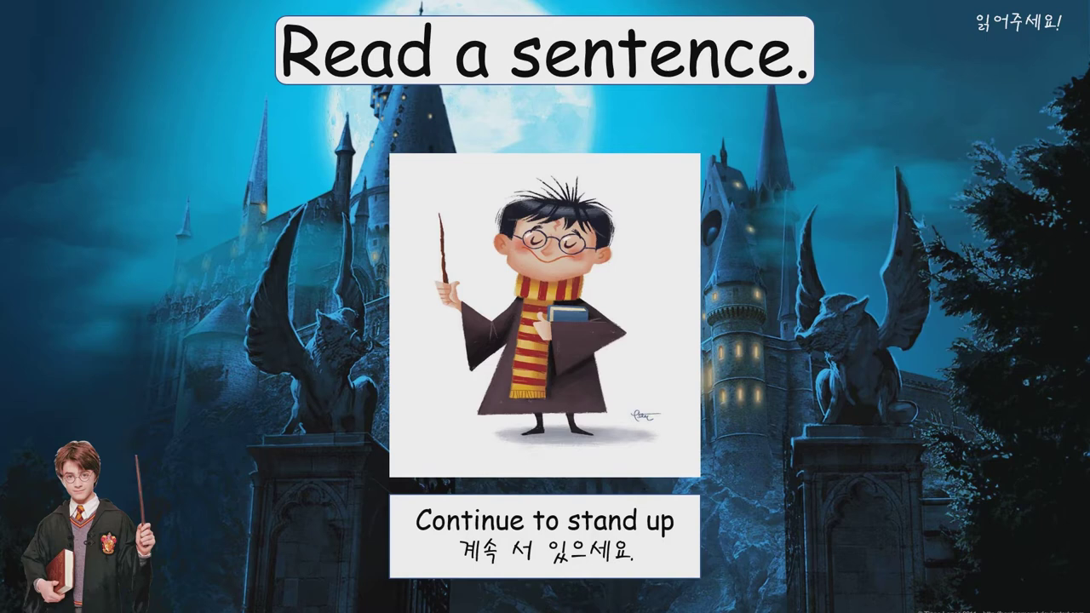
pyautogui.press('Right')
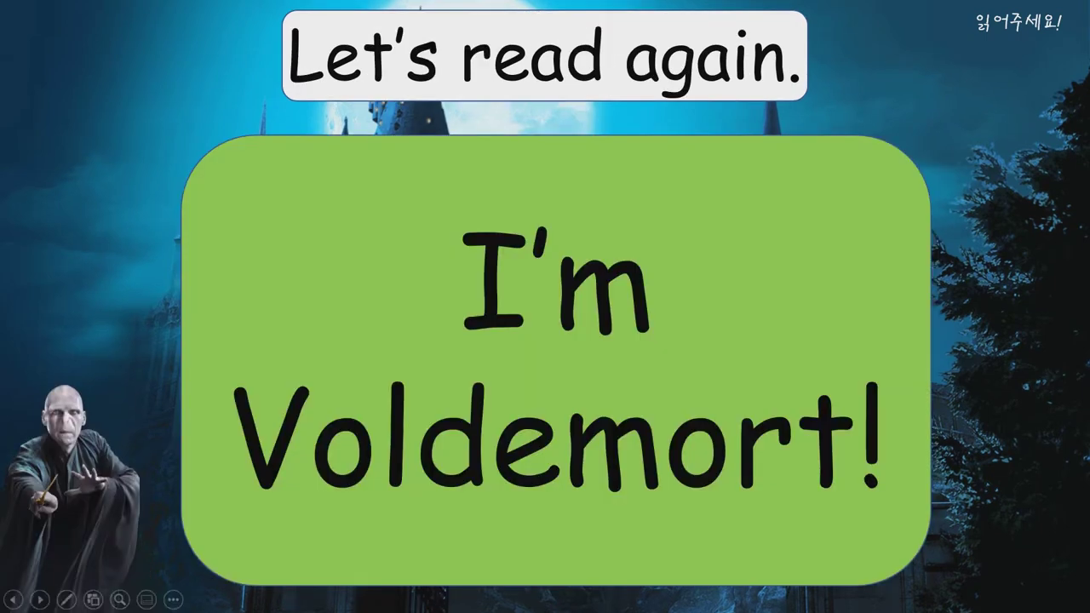
# Step: Reveal the Voldemort picture and sit-down message, then end the slide show at the AAA–FFF board
pyautogui.press('Right')
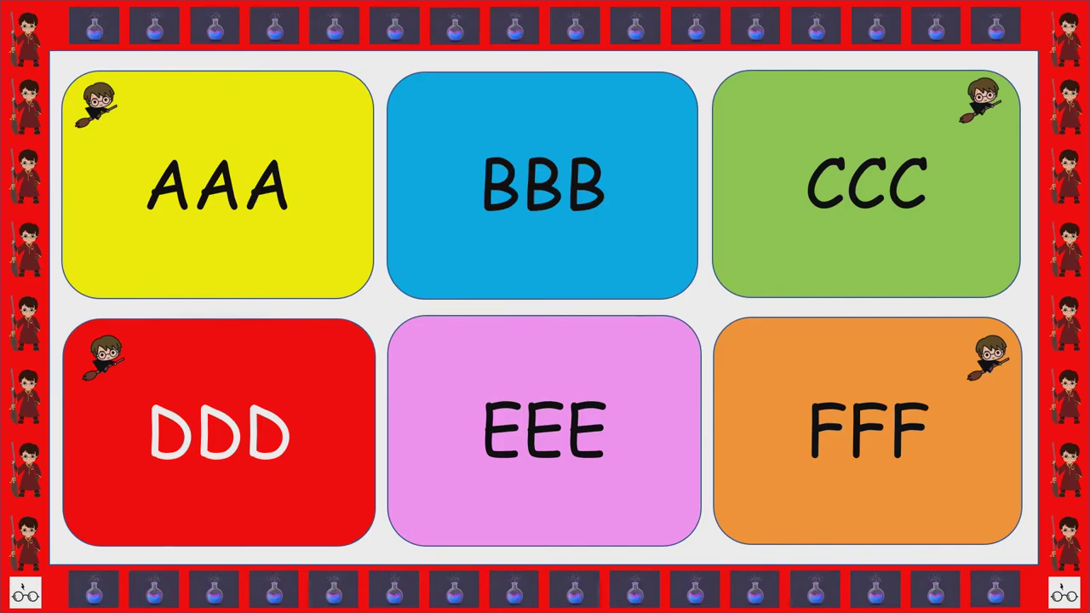
pyautogui.press('Escape')
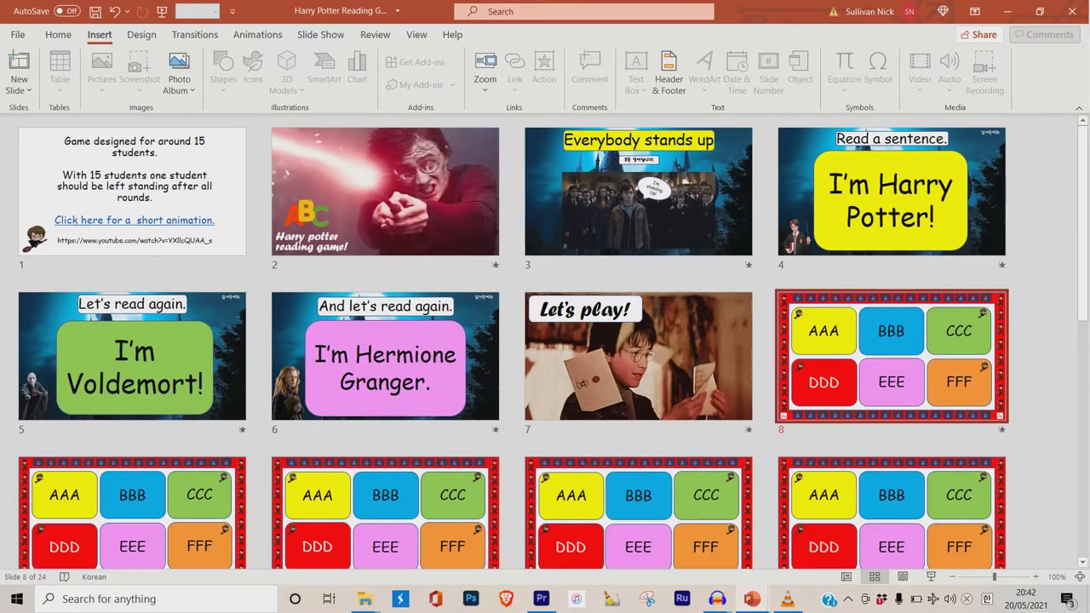
# Step: Open slide 8 and relabel the first three cards Apple, Banana and Orange
pyautogui.press('Return')
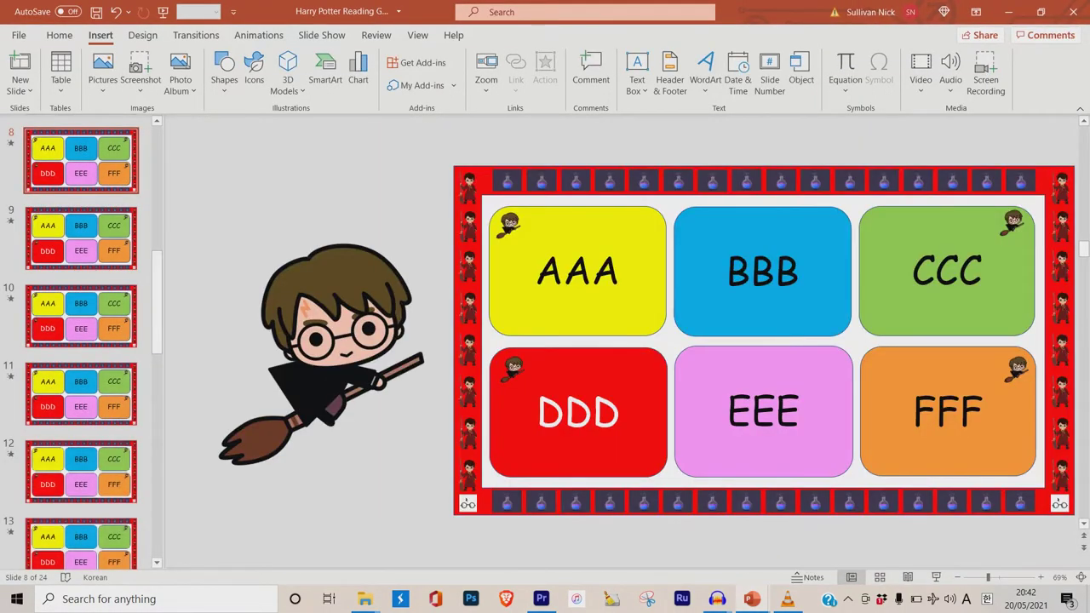
pyautogui.click(621, 271)
pyautogui.press('BackSpace')
pyautogui.press('BackSpace')
pyautogui.write('pple')
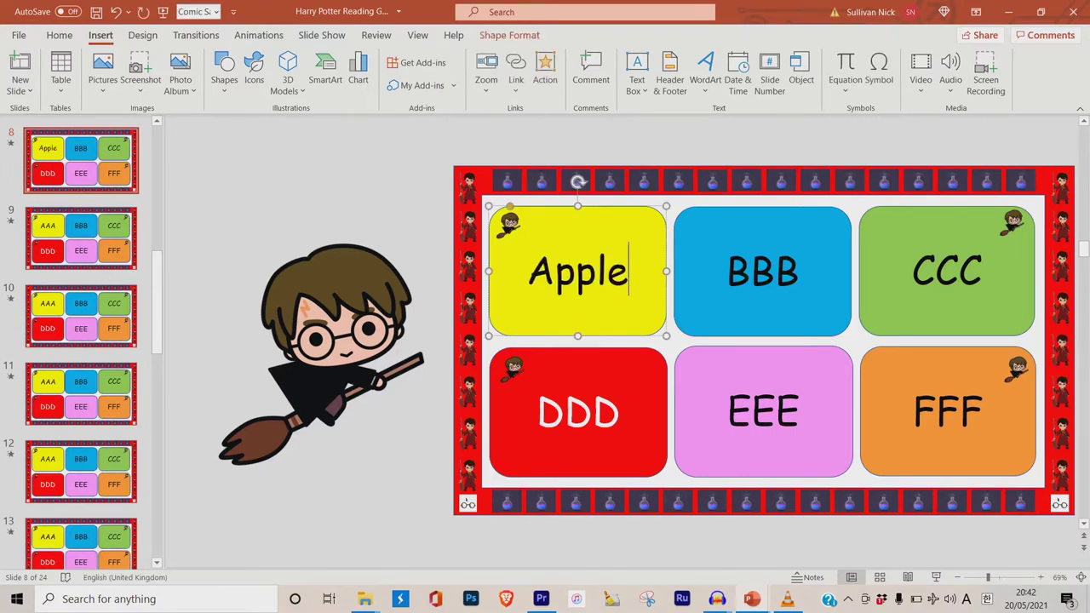
pyautogui.click(799, 271)
pyautogui.press('BackSpace')
pyautogui.press('BackSpace')
pyautogui.press('BackSpace')
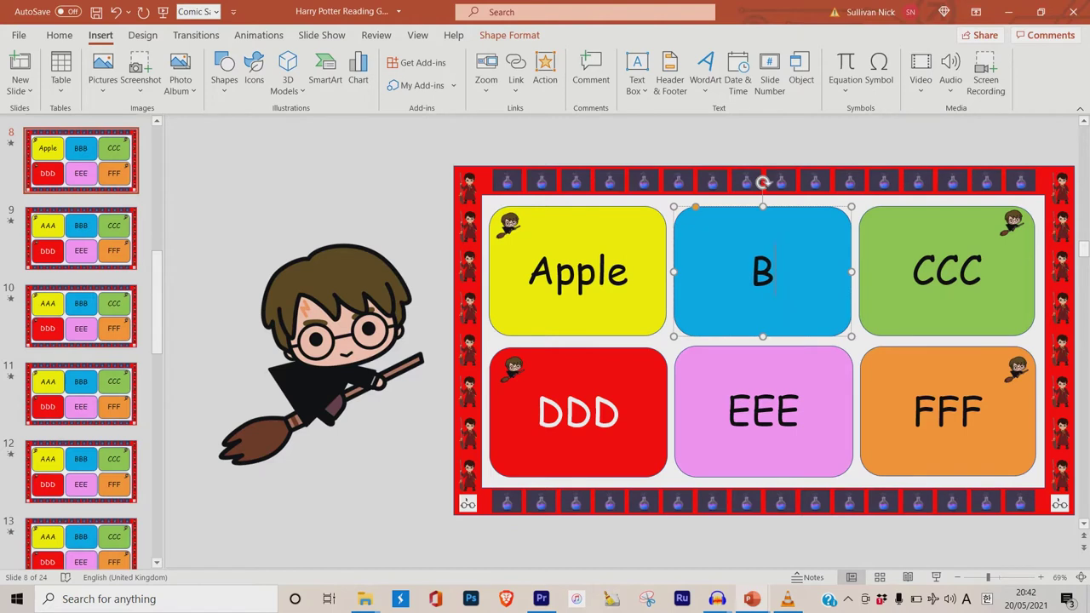
pyautogui.write('anan')
pyautogui.press('BackSpace')
pyautogui.press('BackSpace')
pyautogui.press('BackSpace')
pyautogui.press('BackSpace')
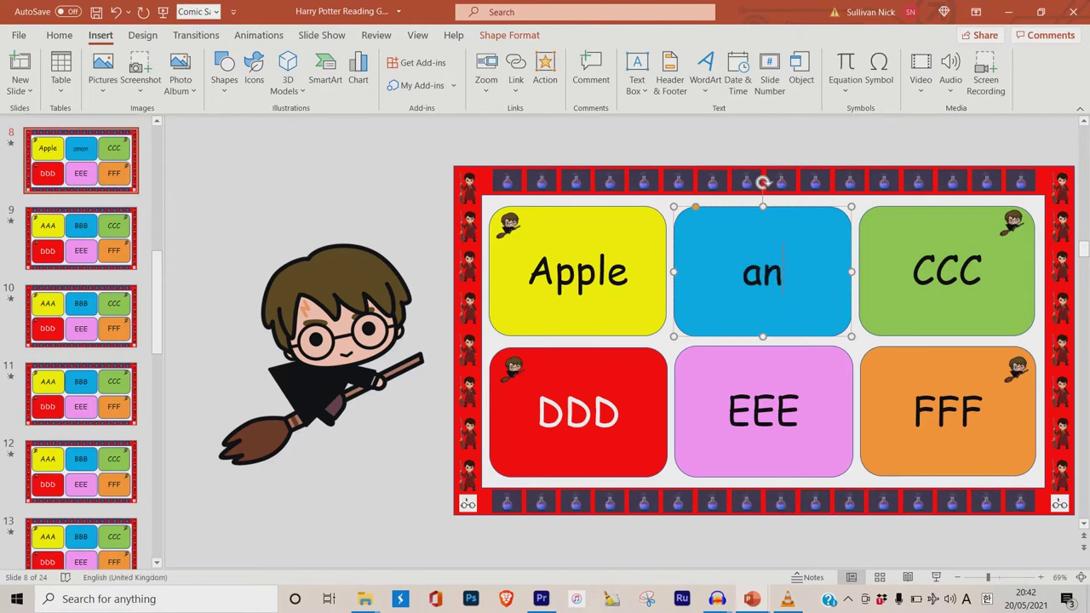
pyautogui.write('Banana')
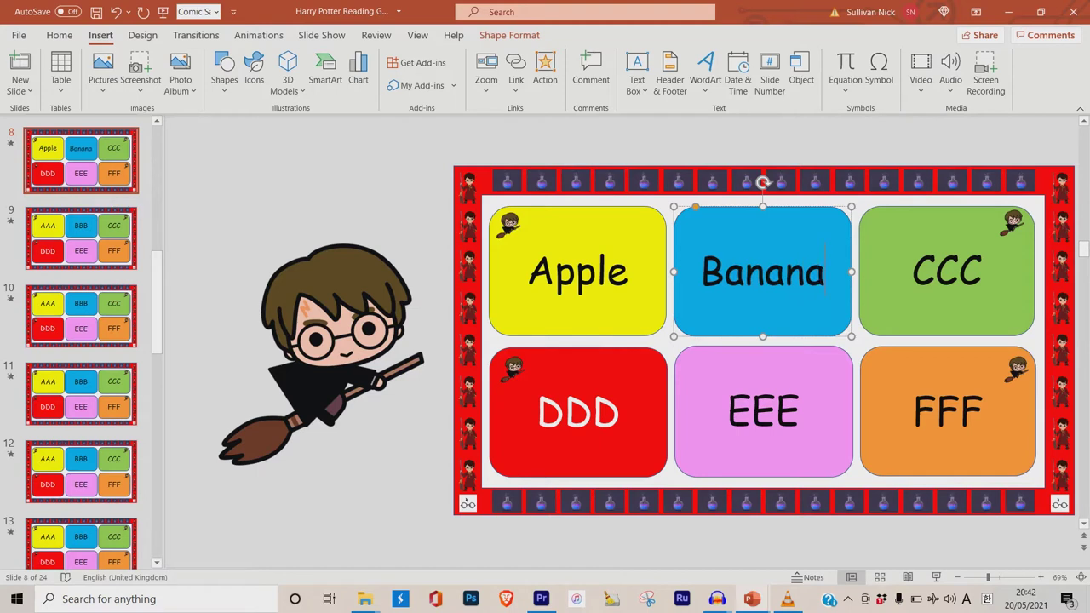
pyautogui.click(982, 271)
pyautogui.press('BackSpace')
pyautogui.press('BackSpace')
pyautogui.press('BackSpace')
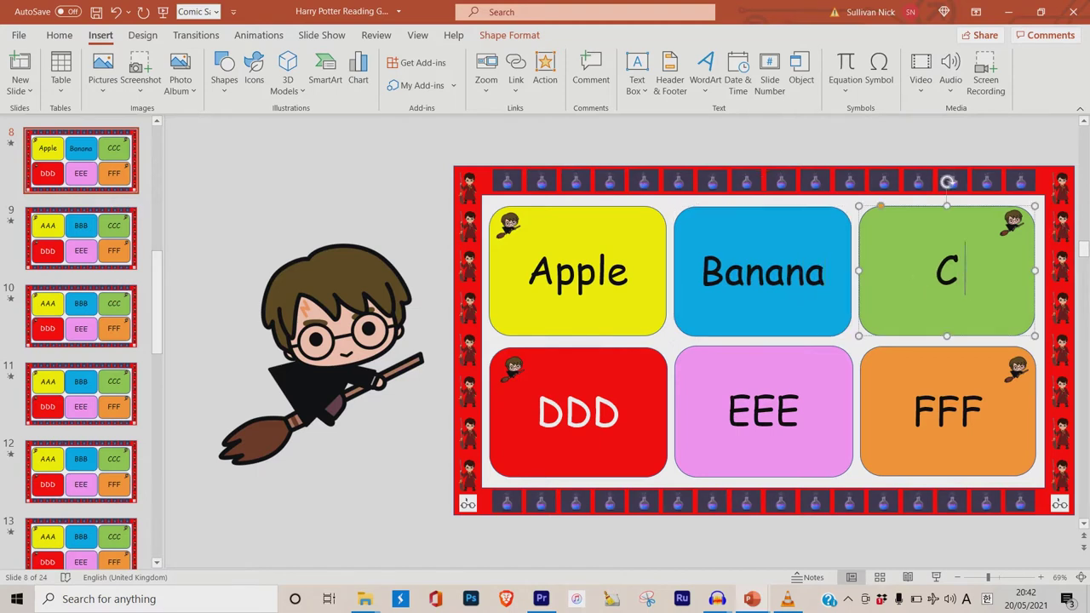
pyautogui.write('Orange')
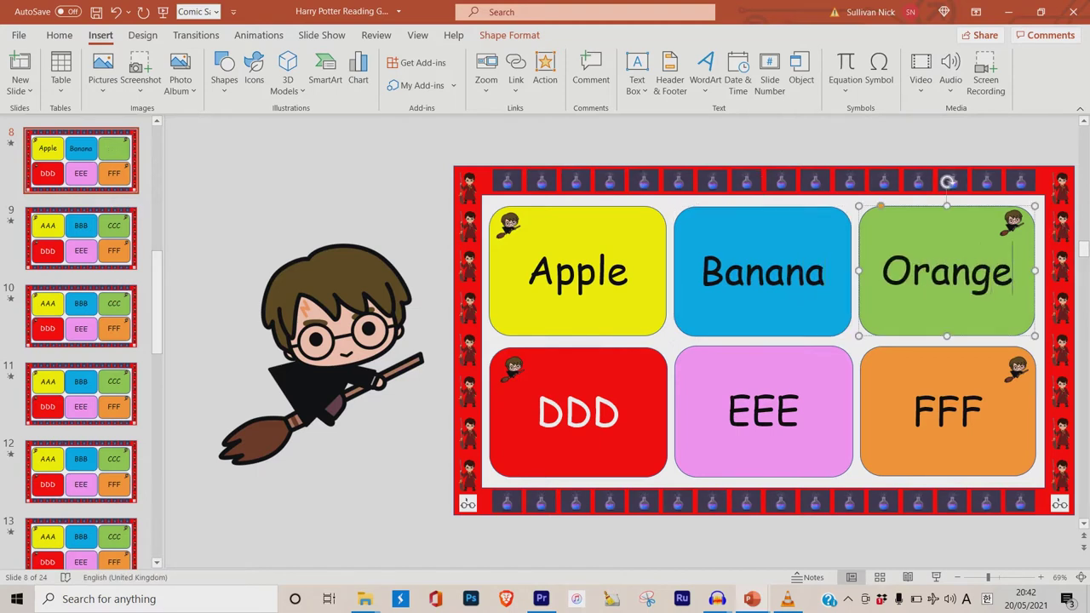
# Step: Relabel the red, pink and orange cards Melon, Peach and Mango
pyautogui.click(620, 413)
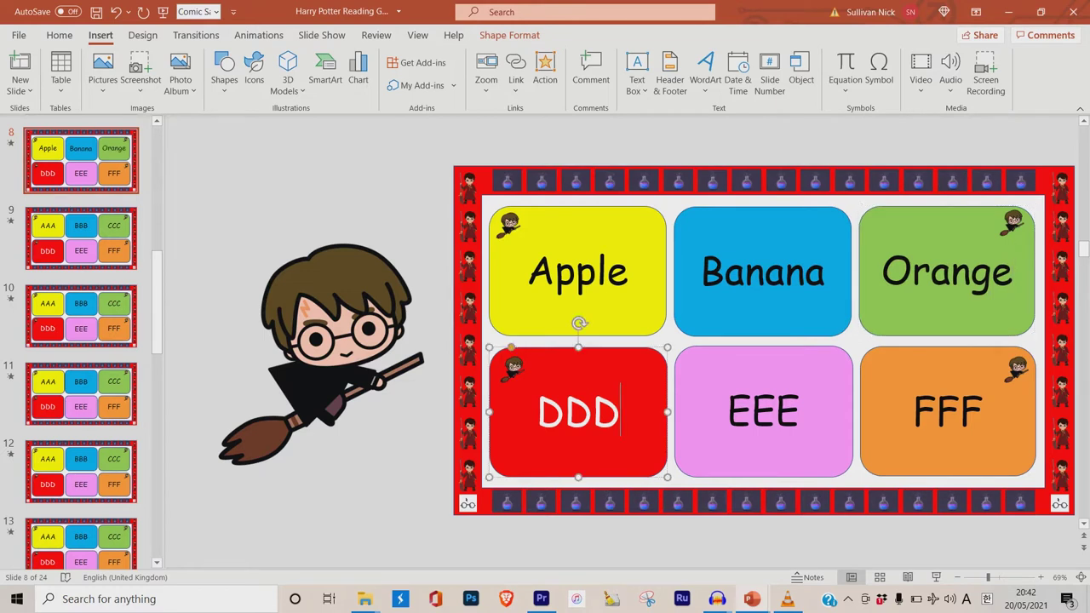
pyautogui.press('BackSpace')
pyautogui.press('BackSpace')
pyautogui.press('BackSpace')
pyautogui.write('Melon')
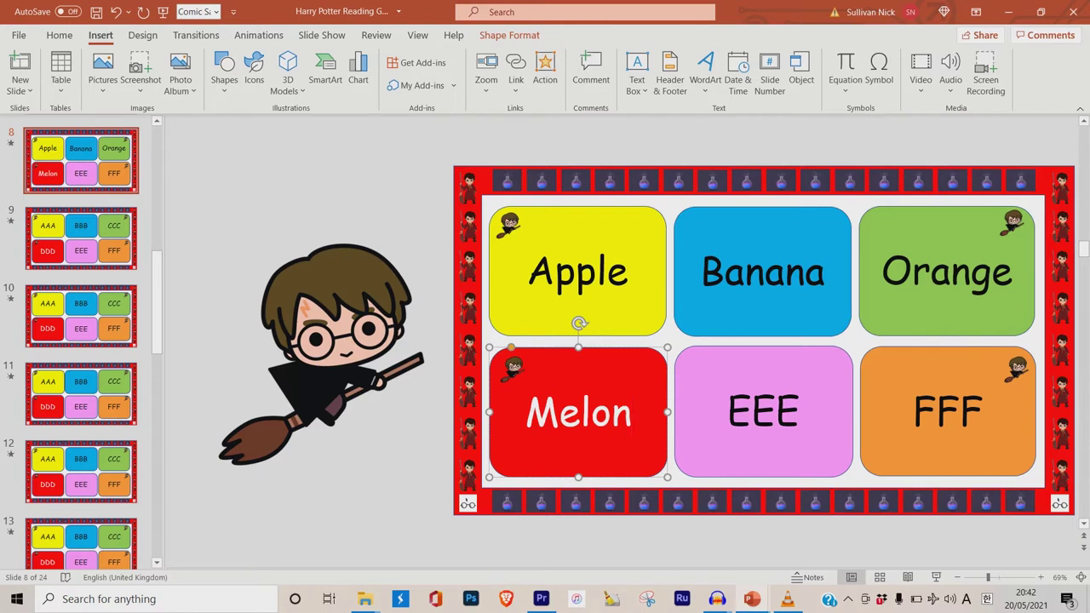
pyautogui.click(775, 413)
pyautogui.click(800, 413)
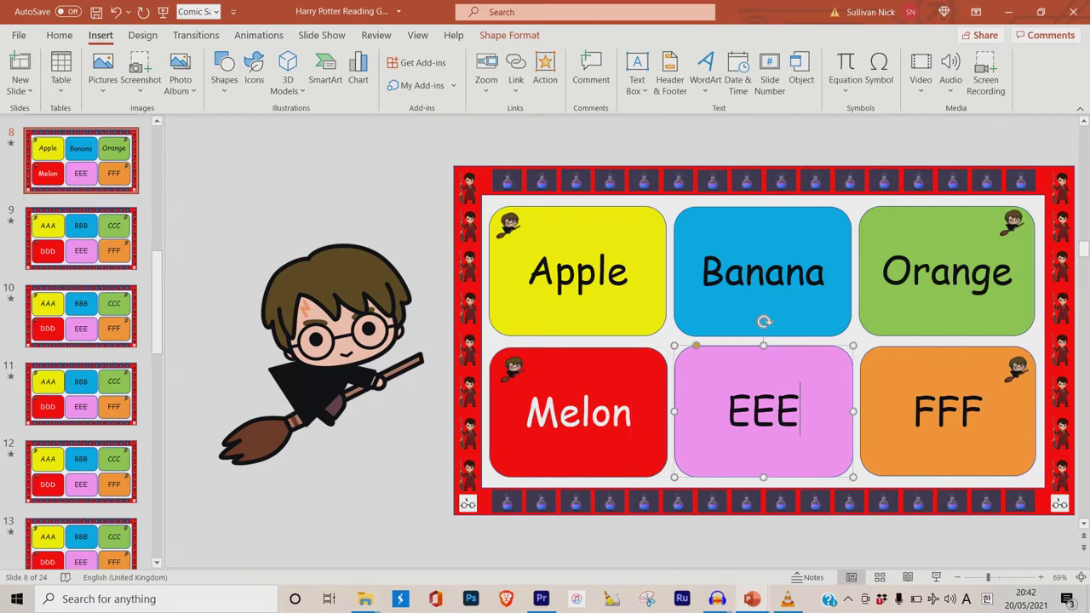
pyautogui.press('BackSpace')
pyautogui.press('BackSpace')
pyautogui.press('BackSpace')
pyautogui.write('Pea')
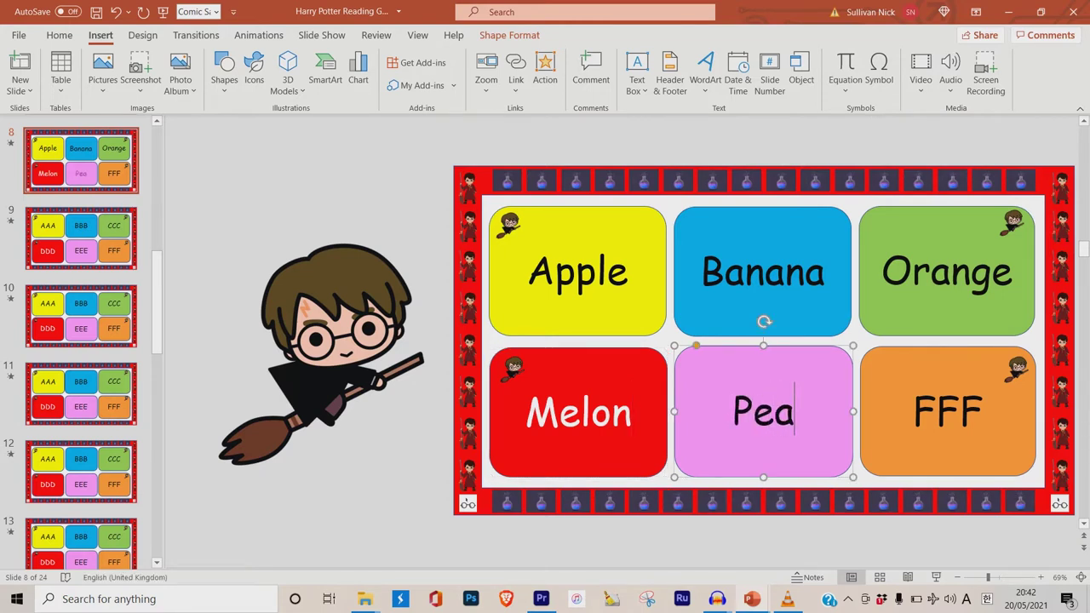
pyautogui.write('ch')
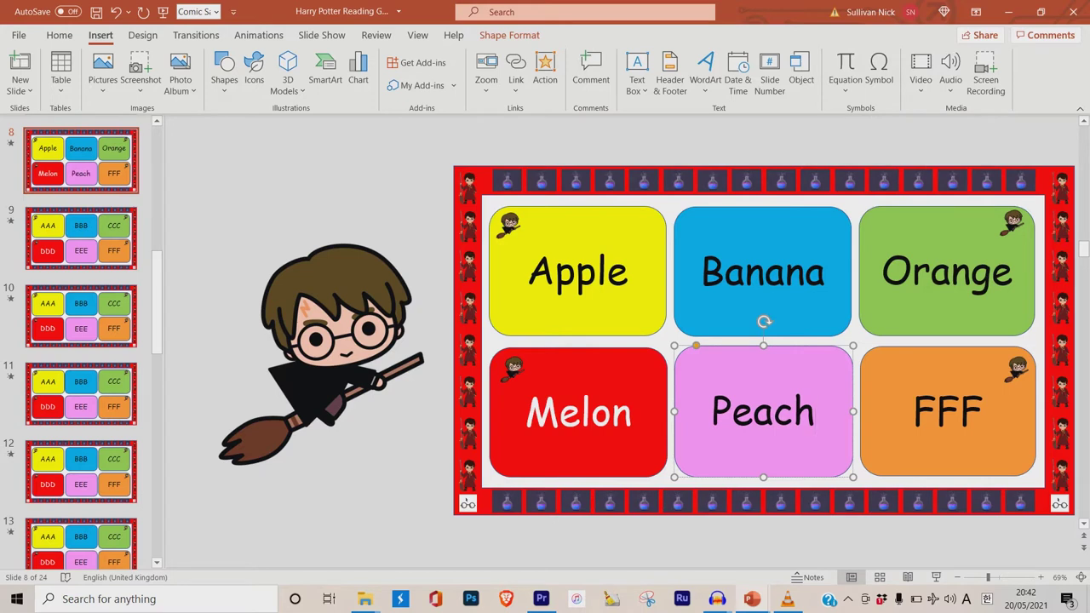
pyautogui.click(984, 412)
pyautogui.press('BackSpace')
pyautogui.press('BackSpace')
pyautogui.press('BackSpace')
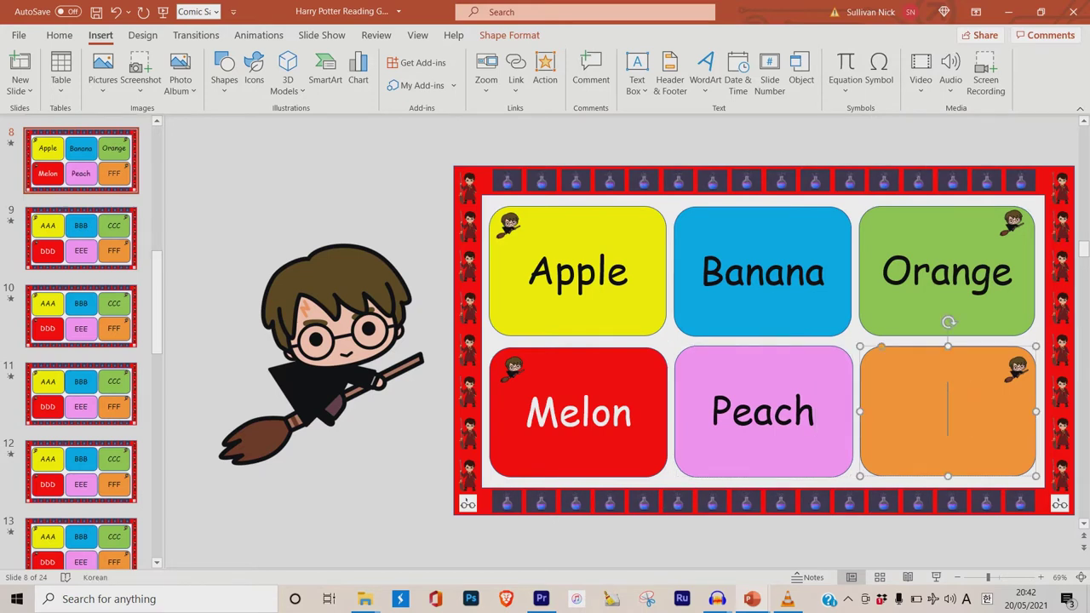
pyautogui.write('Mango')
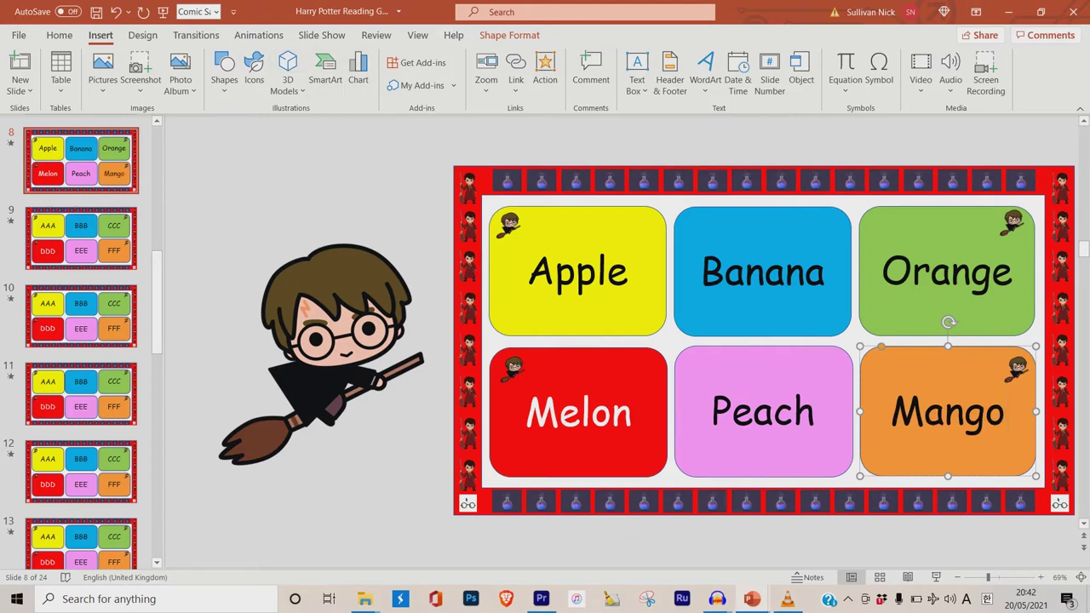
pyautogui.moveTo(527, 270); pyautogui.dragTo(640, 271)
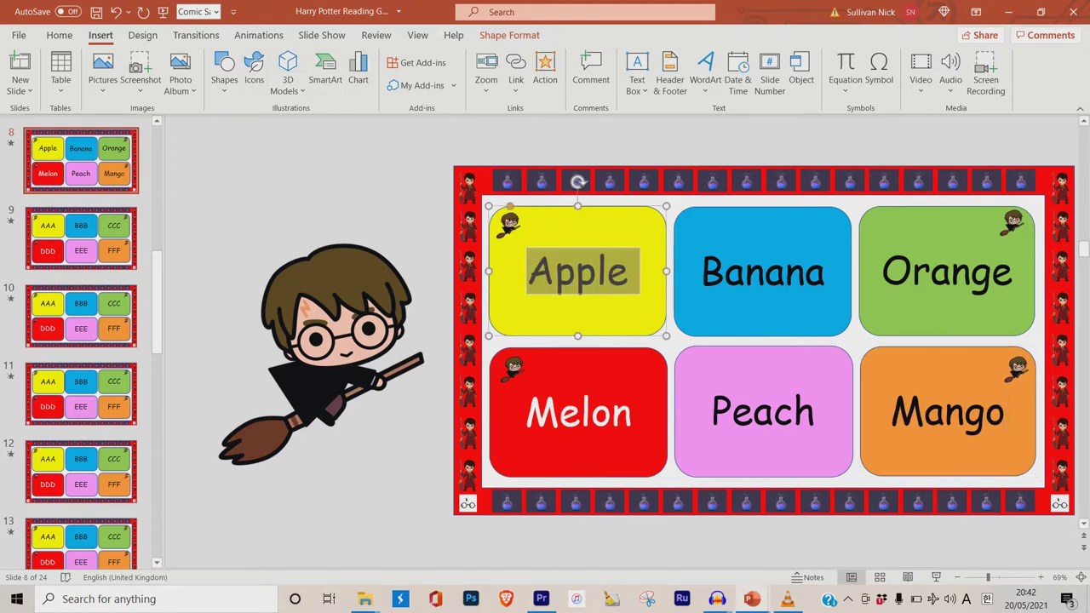
pyautogui.click(59, 35)
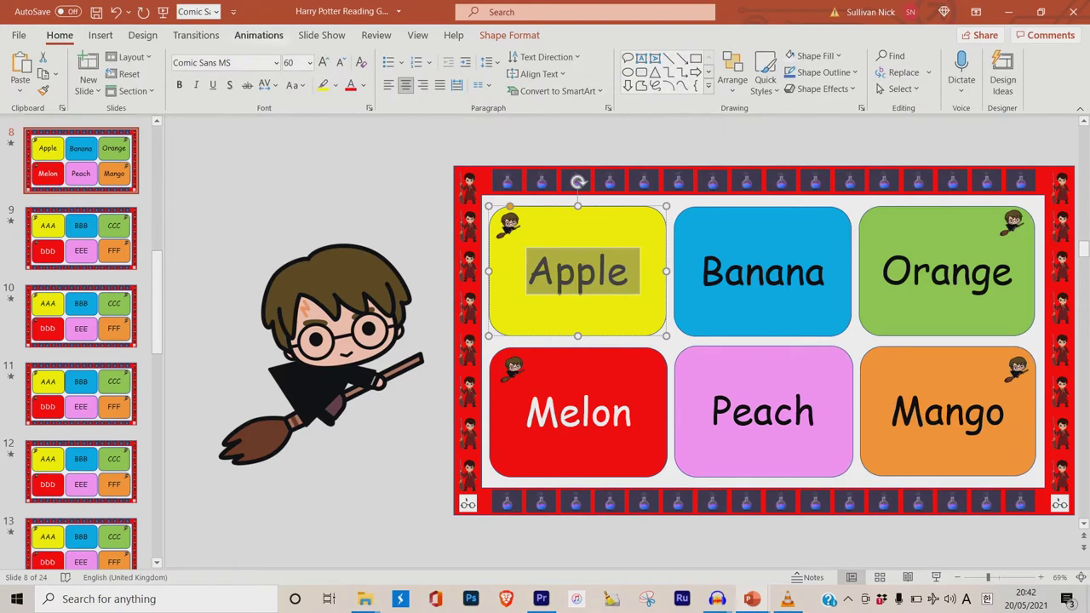
pyautogui.click(309, 62)
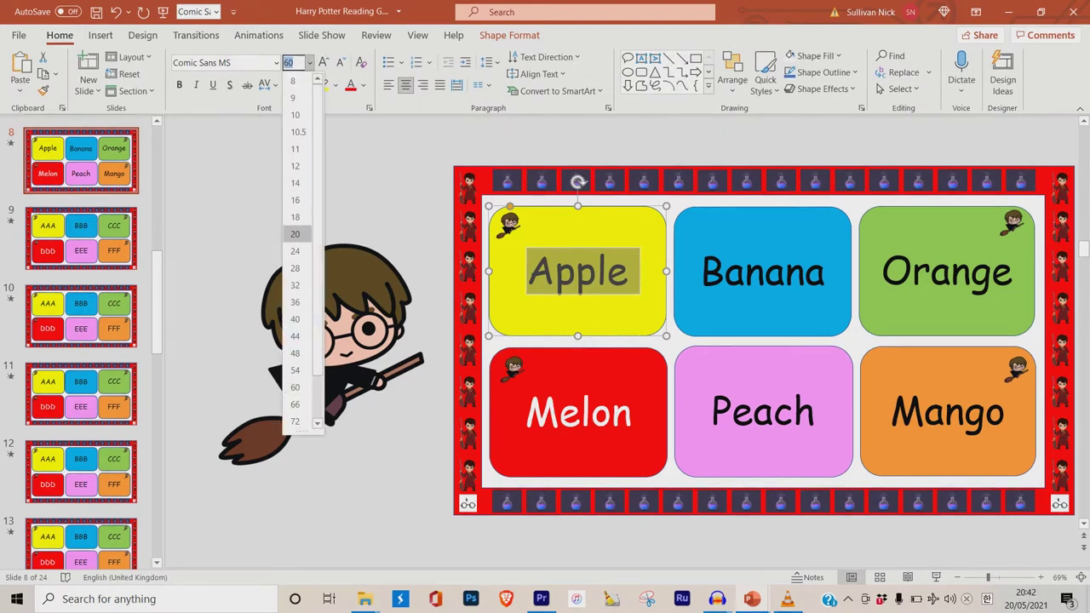
pyautogui.click(295, 233)
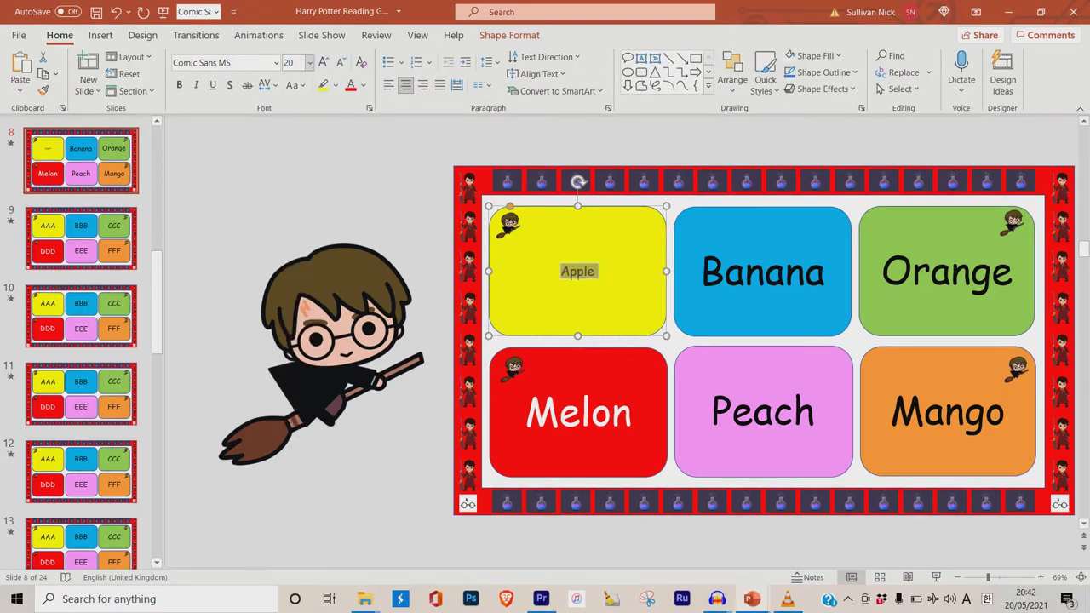
pyautogui.click(310, 63)
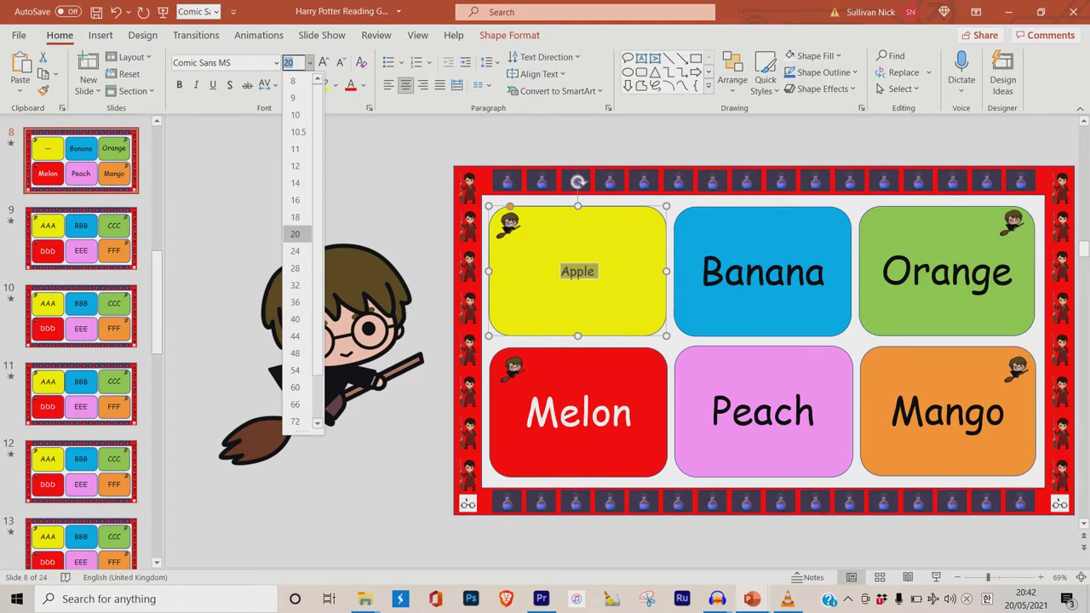
pyautogui.click(295, 386)
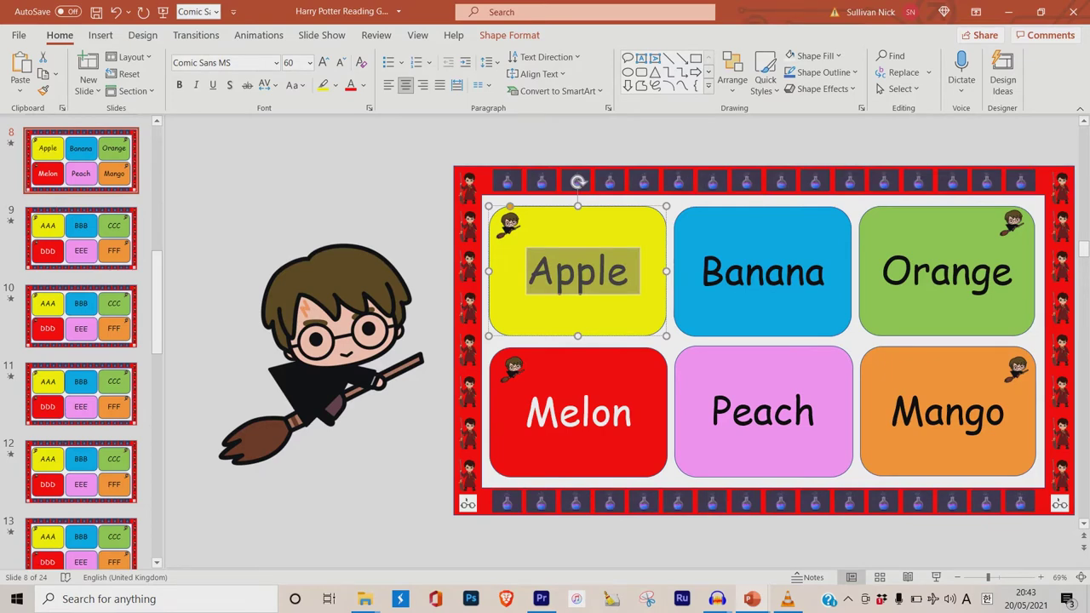
pyautogui.click(937, 577)
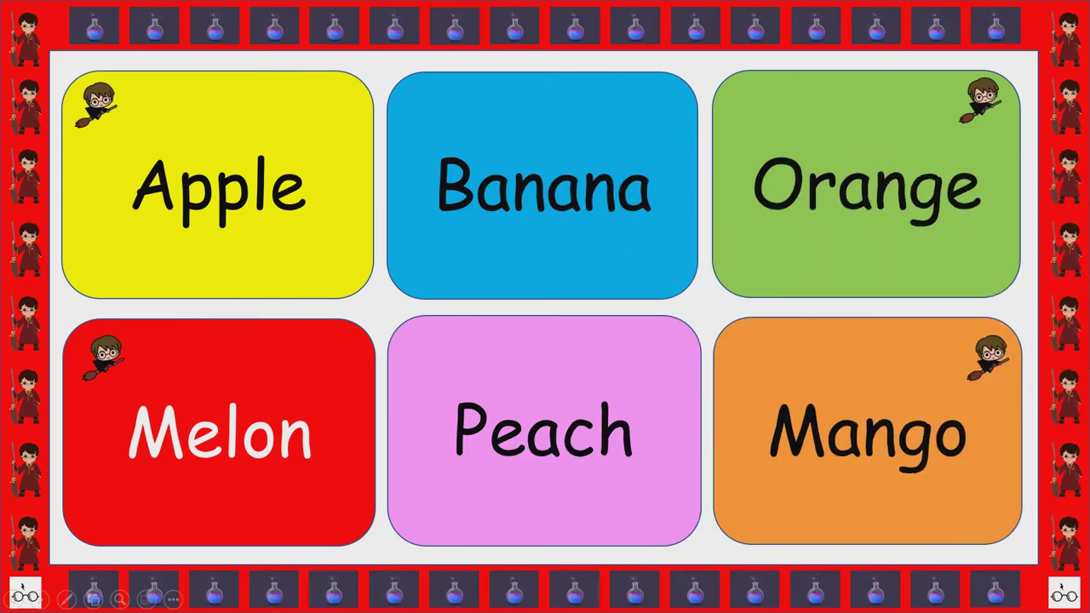
# Step: Reveal the Apple, Banana, Orange and Melon card pictures in the slide show, then exit to editing
pyautogui.press('space')
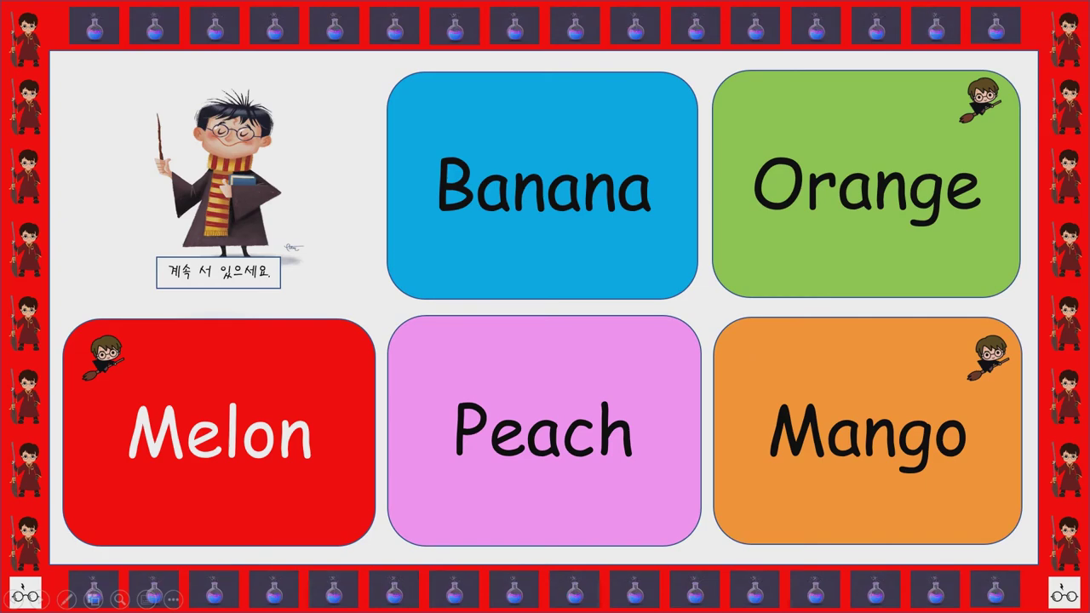
pyautogui.press('space')
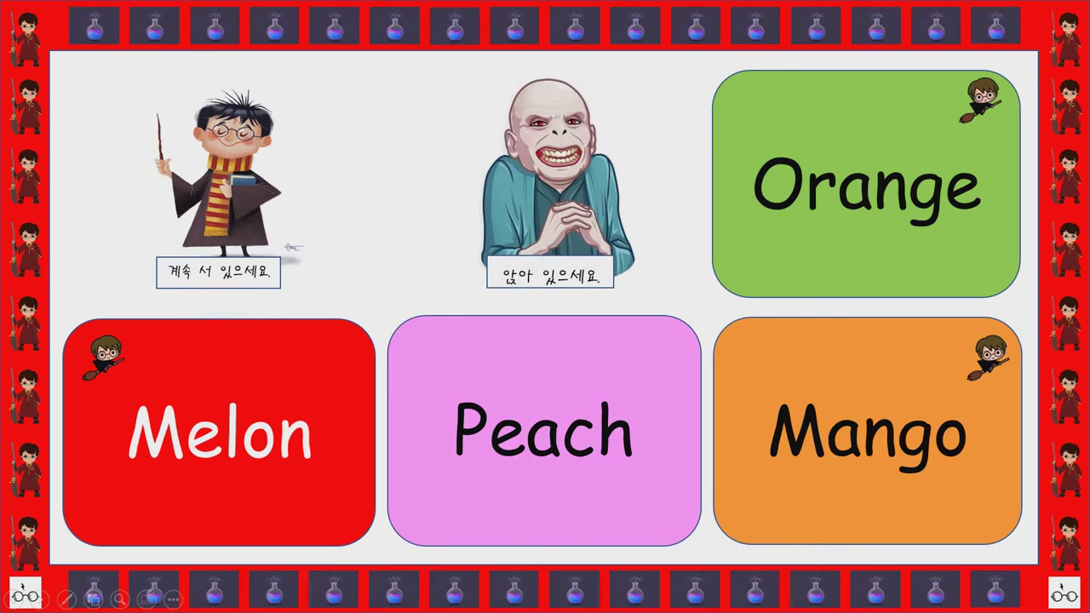
pyautogui.press('space')
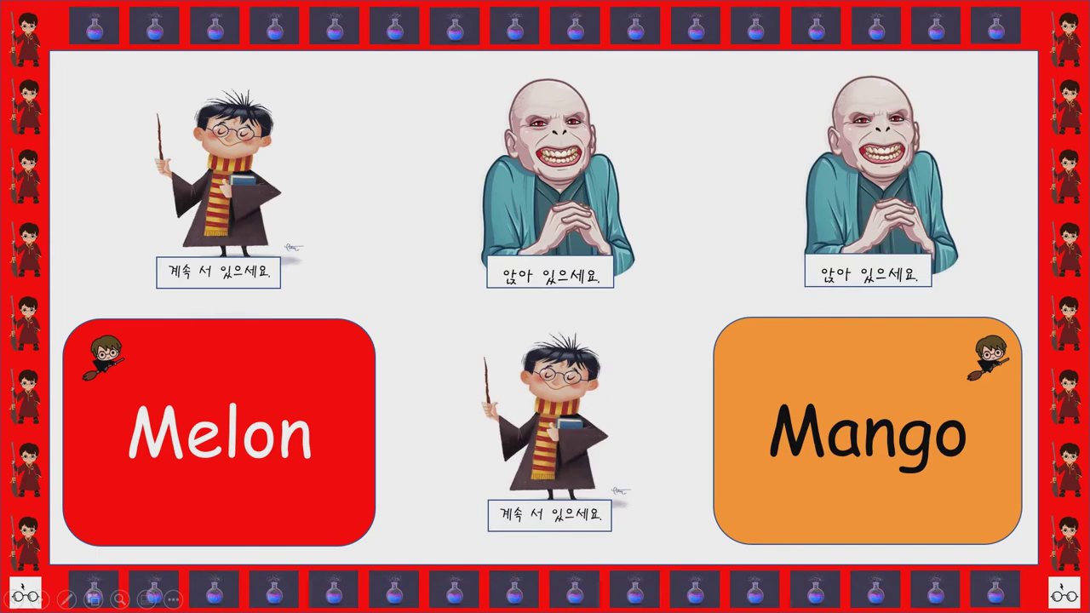
pyautogui.press('space')
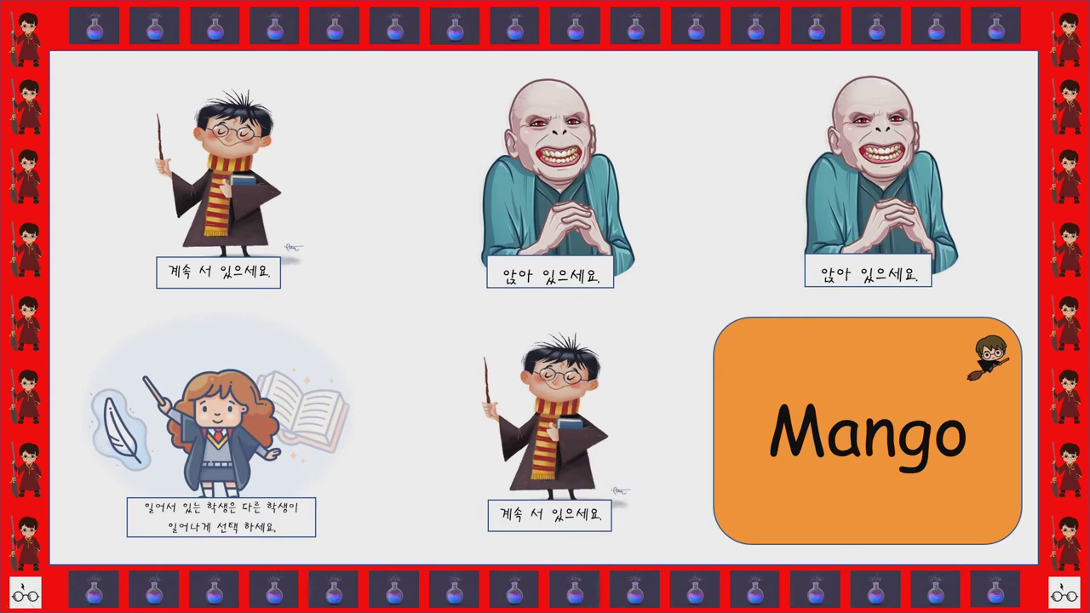
pyautogui.press('Escape')
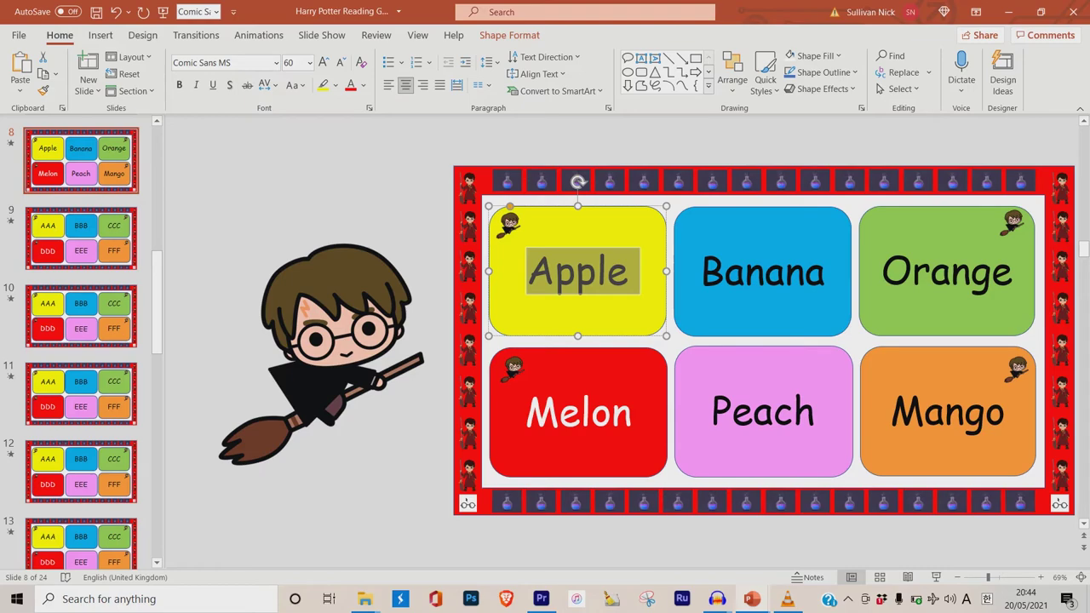
# Step: Restart the slide show from the fruit board and advance to the next lettered board
pyautogui.click(936, 578)
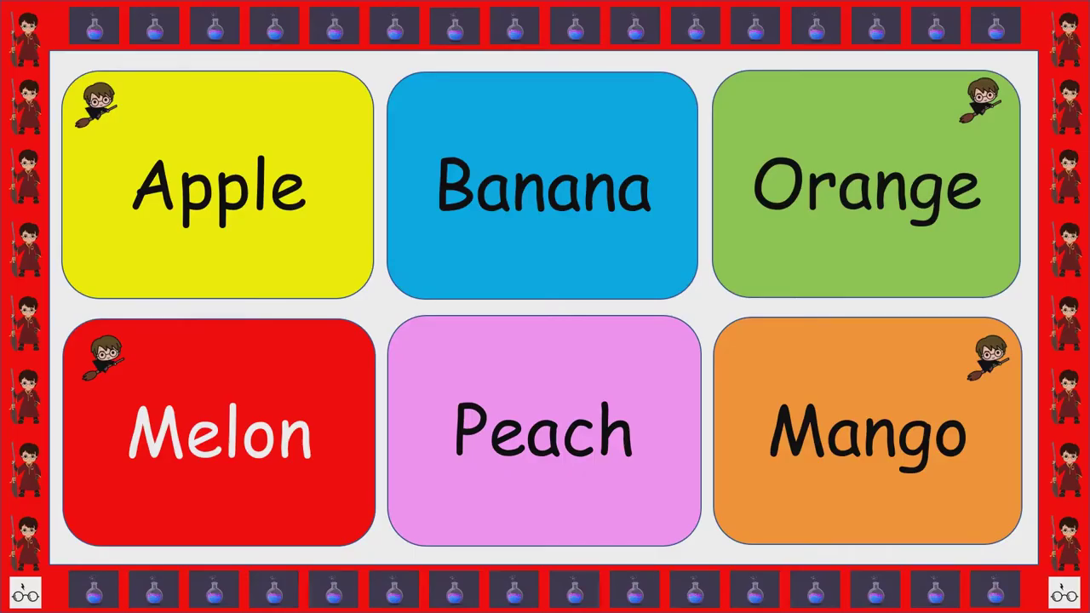
pyautogui.press('Right')
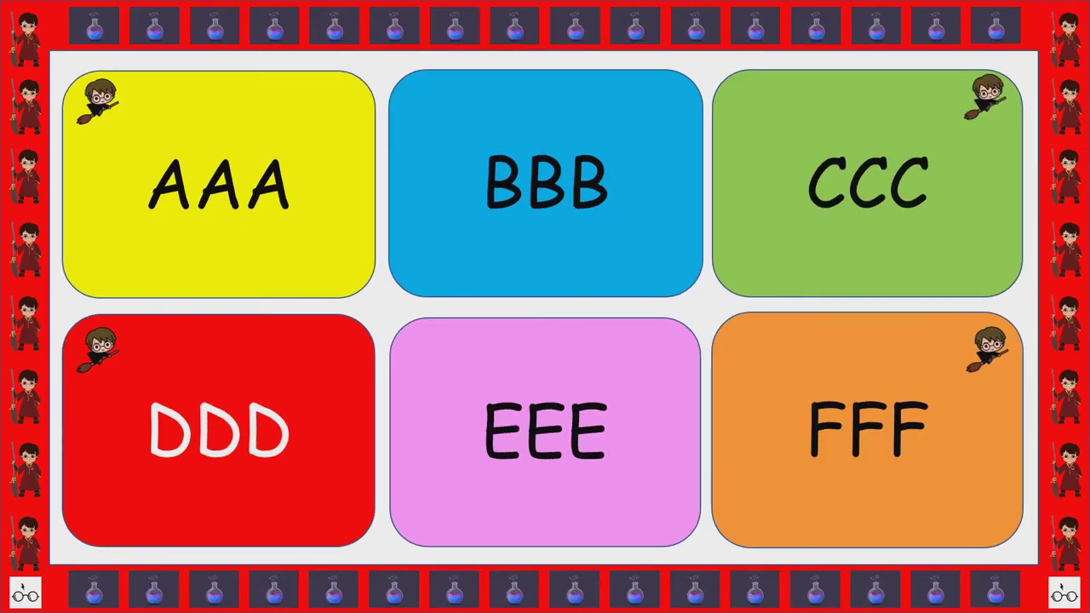